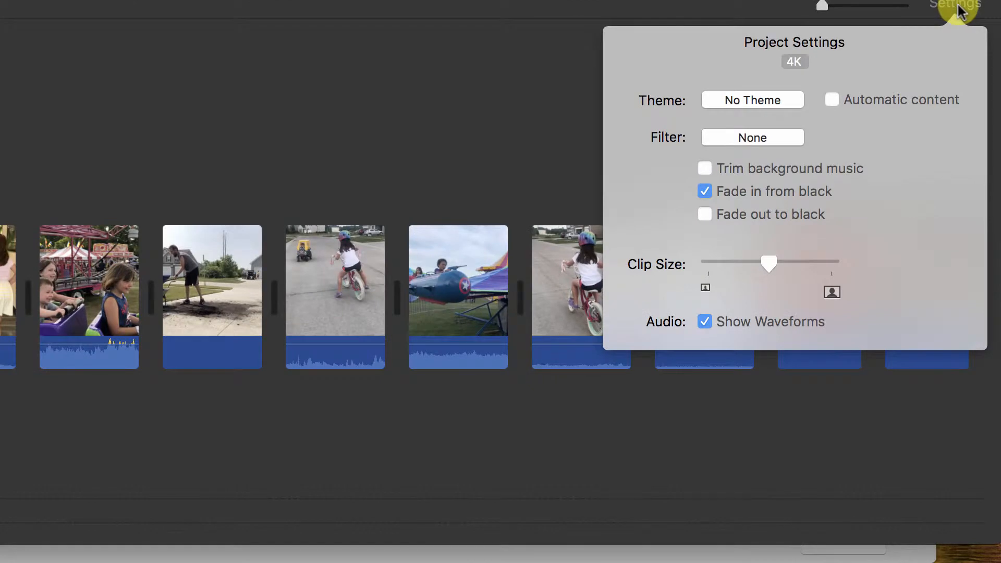
Turn off the audio waveforms in the project settings, turn them on again, and close the settings.
{"action": "left_click", "coordinate": [705, 323]}
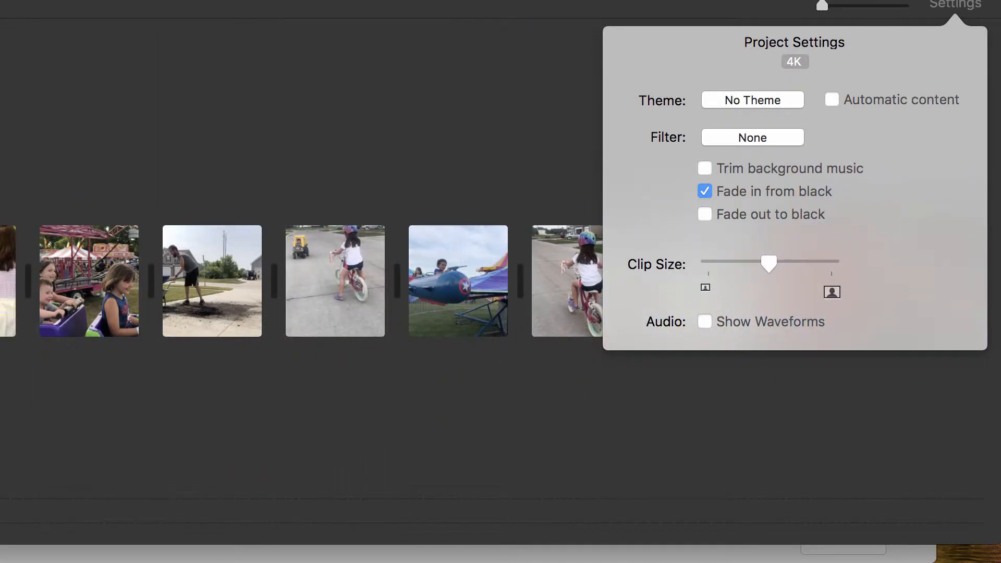
{"action": "left_click", "coordinate": [705, 321]}
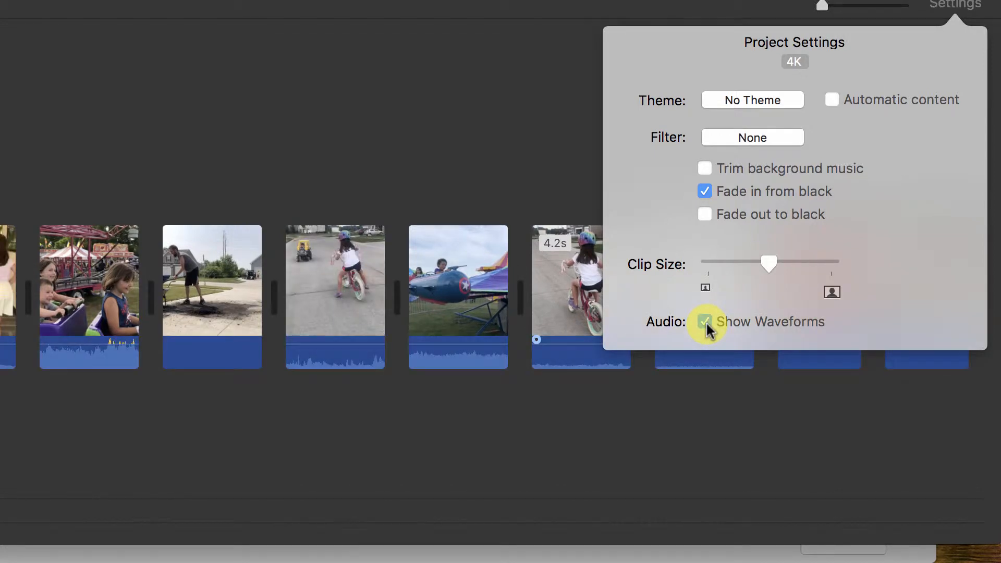
{"action": "left_click", "coordinate": [503, 96]}
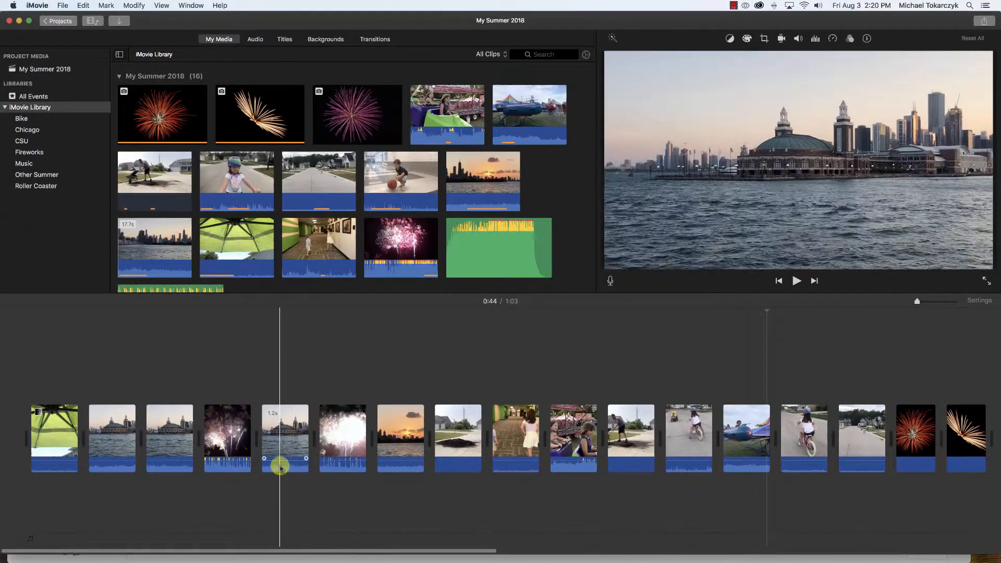
Lower the sunset skyline clip's volume to 0%, and raise the preceding fireworks clip's volume to 400% before lowering it to 0%.
{"action": "scroll", "coordinate": [279, 468], "scroll_direction": "right", "scroll_amount": 1}
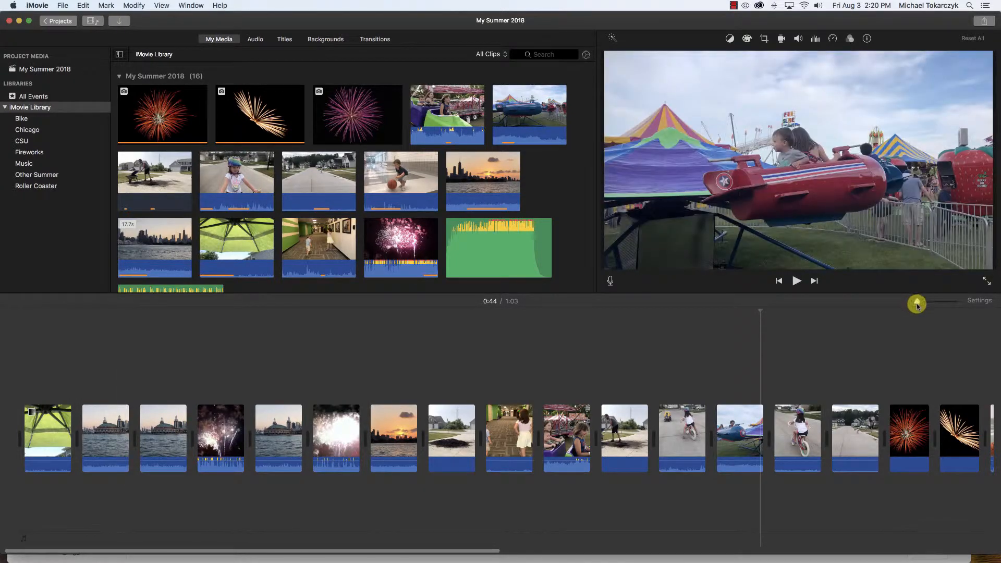
{"action": "left_click_drag", "start_coordinate": [918, 302], "coordinate": [944, 304]}
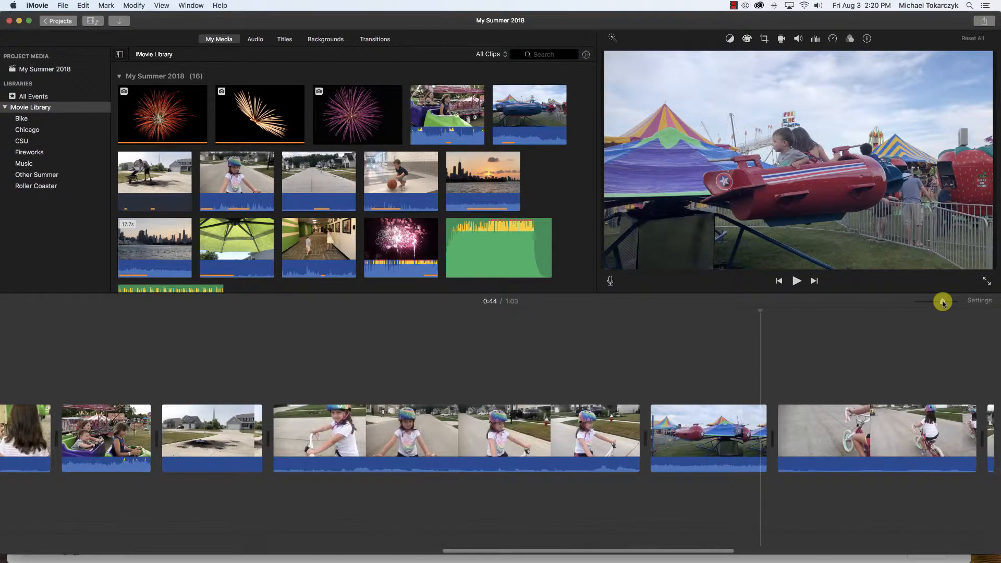
{"action": "scroll", "coordinate": [359, 382], "scroll_direction": "left", "scroll_amount": 15}
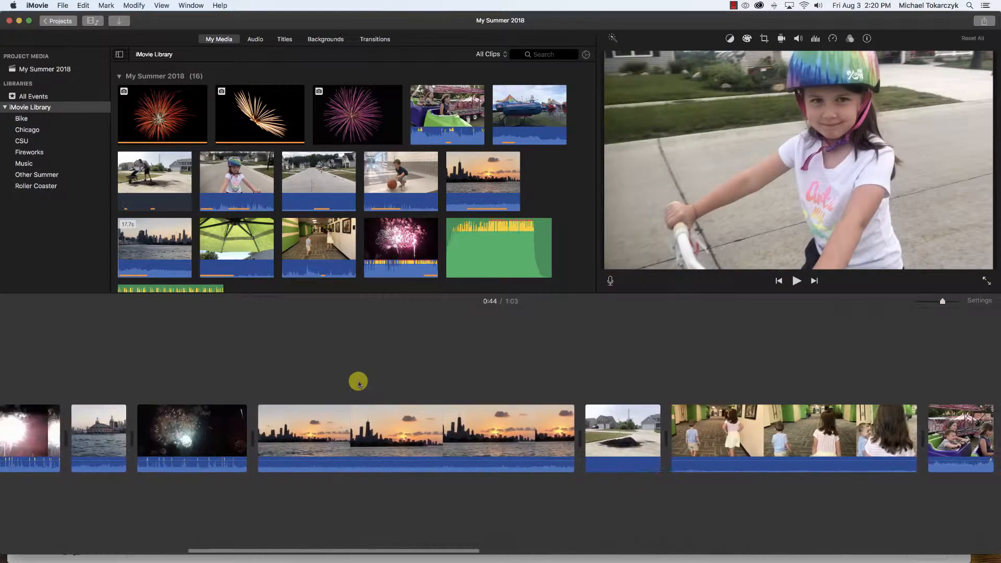
{"action": "scroll", "coordinate": [460, 393], "scroll_direction": "right", "scroll_amount": 2}
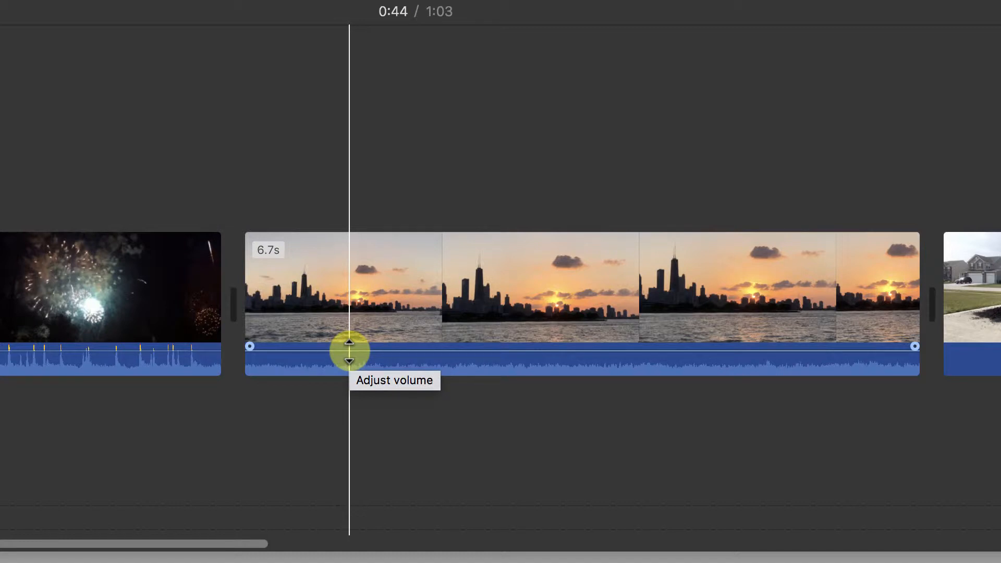
{"action": "left_click", "coordinate": [350, 351]}
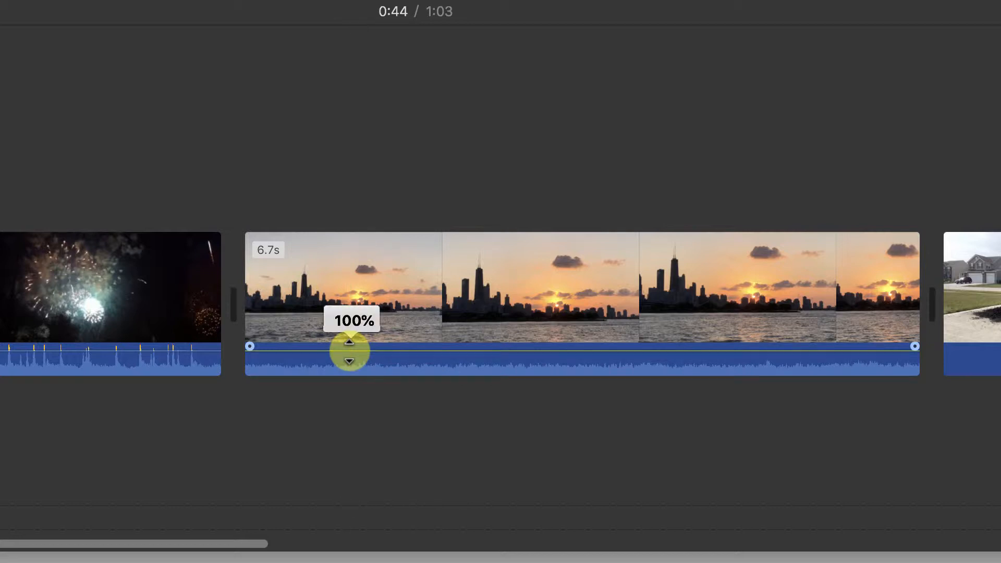
{"action": "left_click_drag", "start_coordinate": [350, 351], "coordinate": [353, 377]}
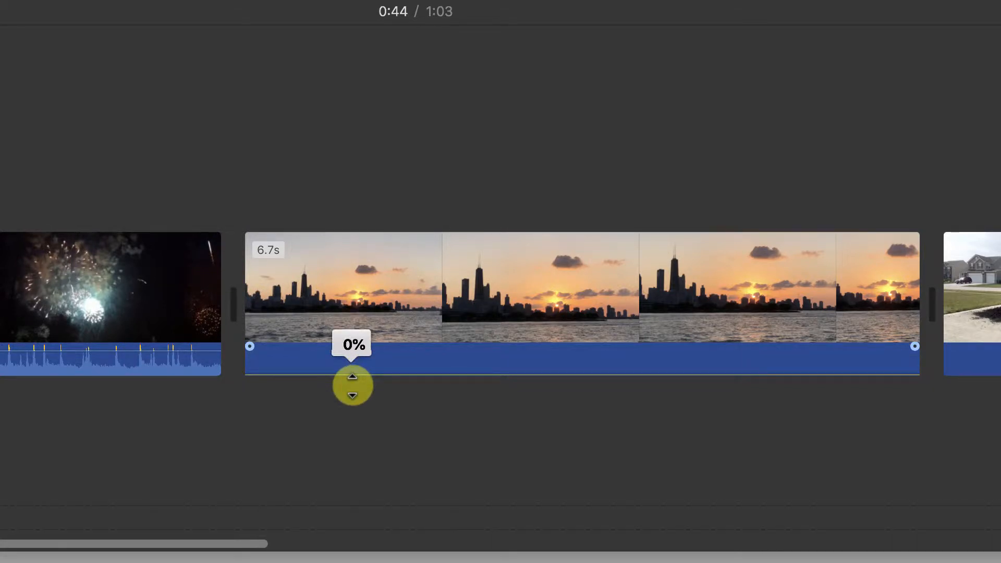
{"action": "left_click_drag", "start_coordinate": [149, 348], "coordinate": [150, 332]}
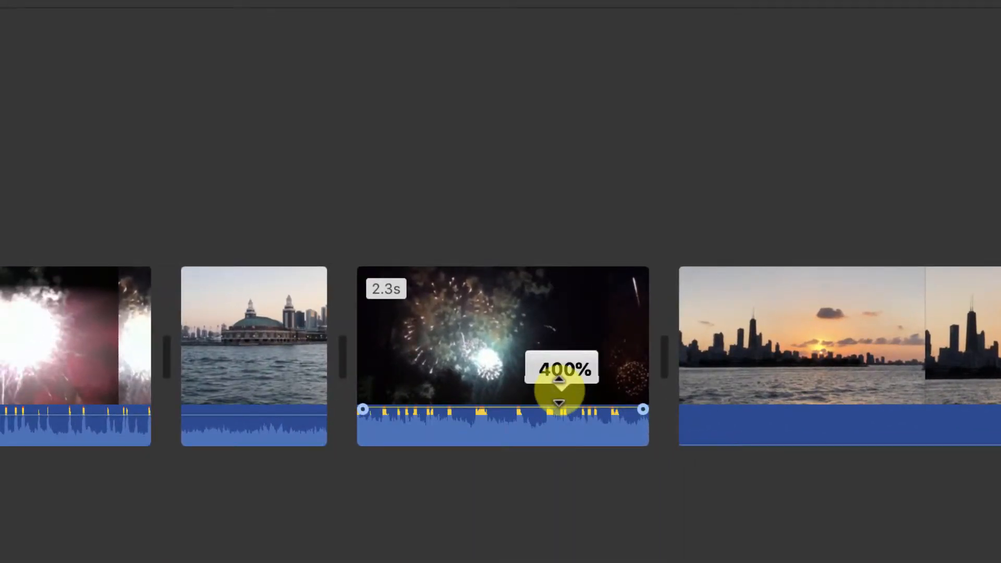
{"action": "left_click_drag", "start_coordinate": [559, 391], "coordinate": [556, 453]}
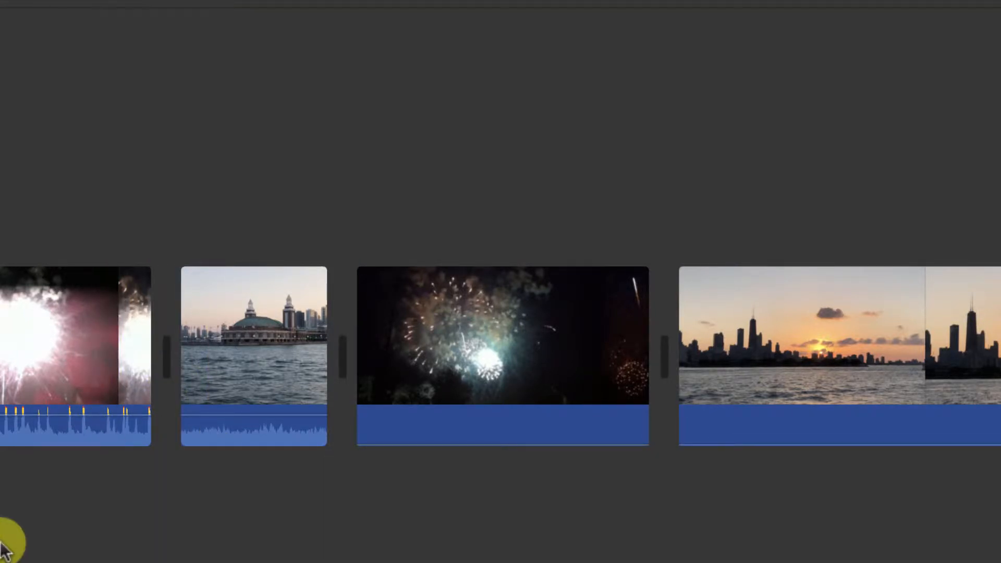
Add an audio fade-in and fade-out to the 2.2-second fireworks clip, lengthening the fade-in slightly.
{"action": "scroll", "coordinate": [107, 235], "scroll_direction": "left", "scroll_amount": 5}
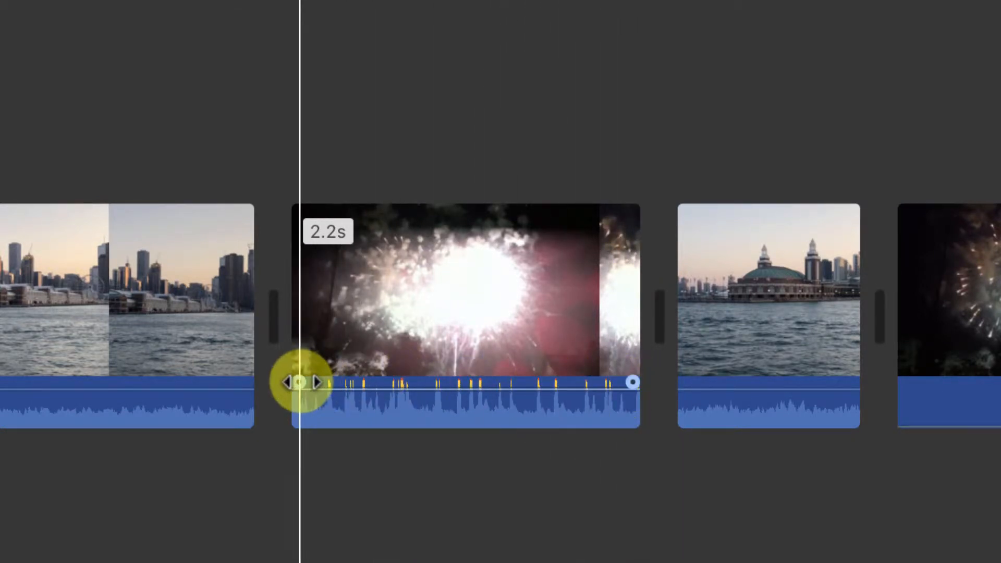
{"action": "left_click_drag", "start_coordinate": [302, 383], "coordinate": [408, 383]}
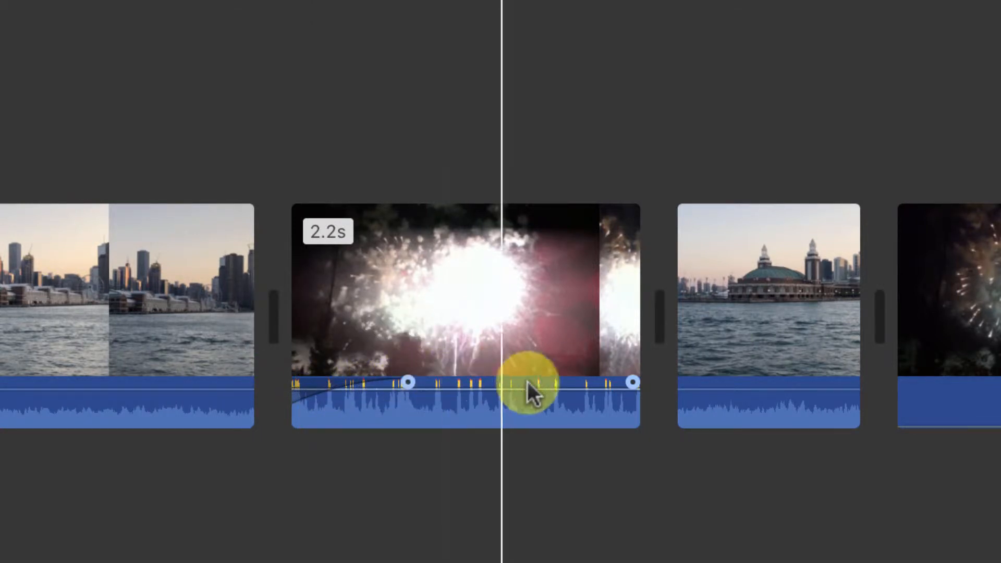
{"action": "left_click_drag", "start_coordinate": [633, 382], "coordinate": [495, 383]}
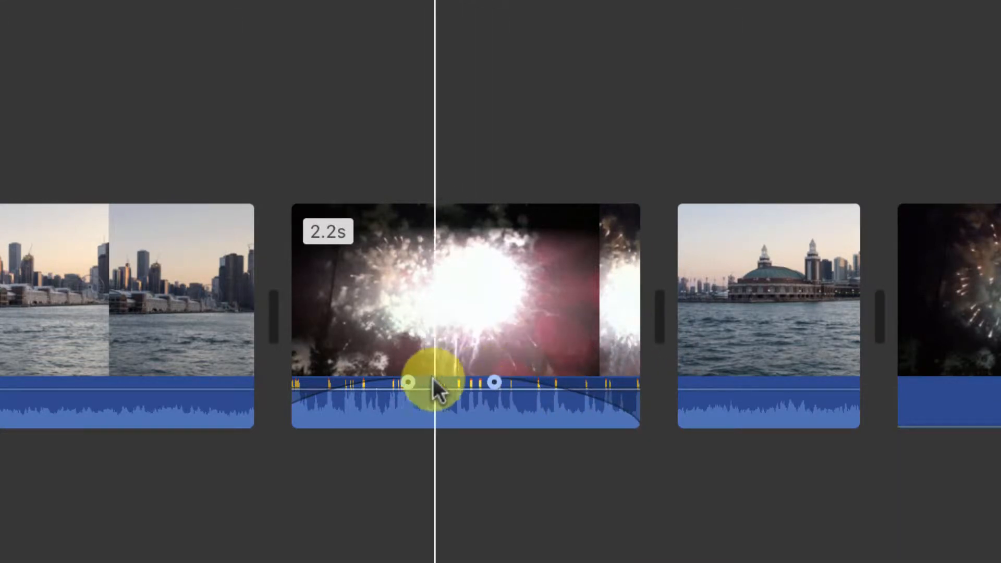
{"action": "left_click_drag", "start_coordinate": [408, 382], "coordinate": [424, 382]}
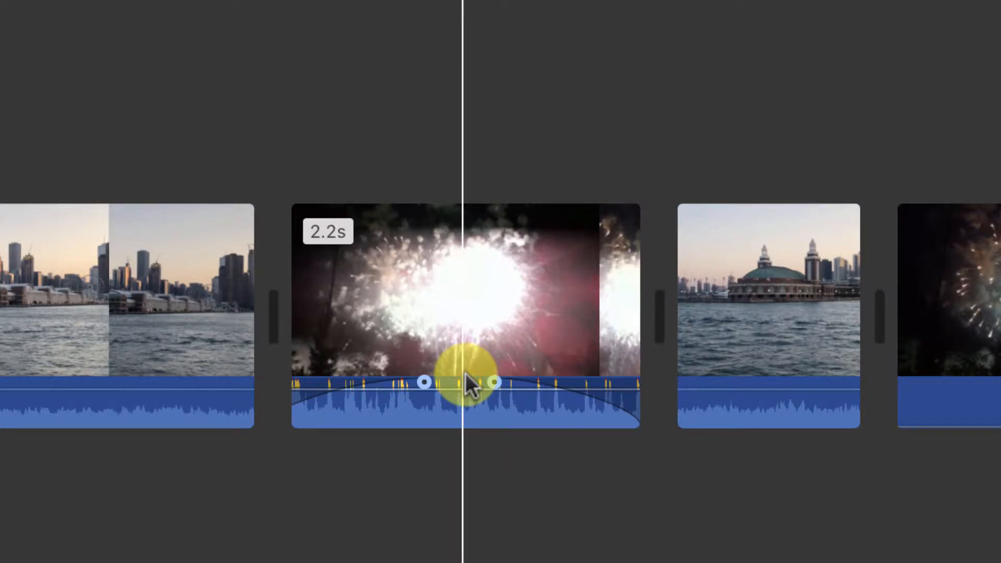
{"action": "left_click", "coordinate": [375, 342]}
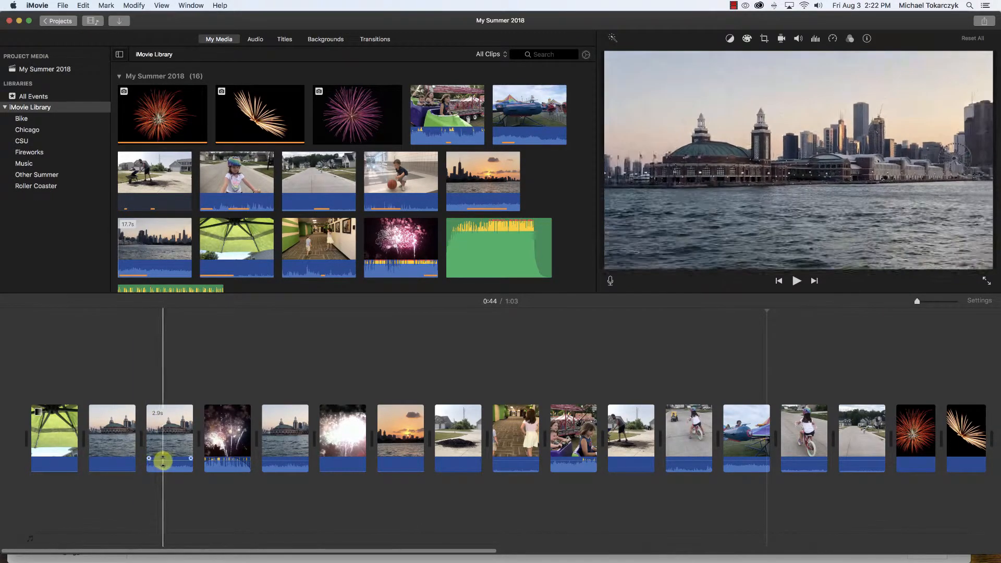
Mute the third timeline clip by lowering its volume, and try selecting the timeline clips with a selection box.
{"action": "left_click_drag", "start_coordinate": [161, 459], "coordinate": [162, 476]}
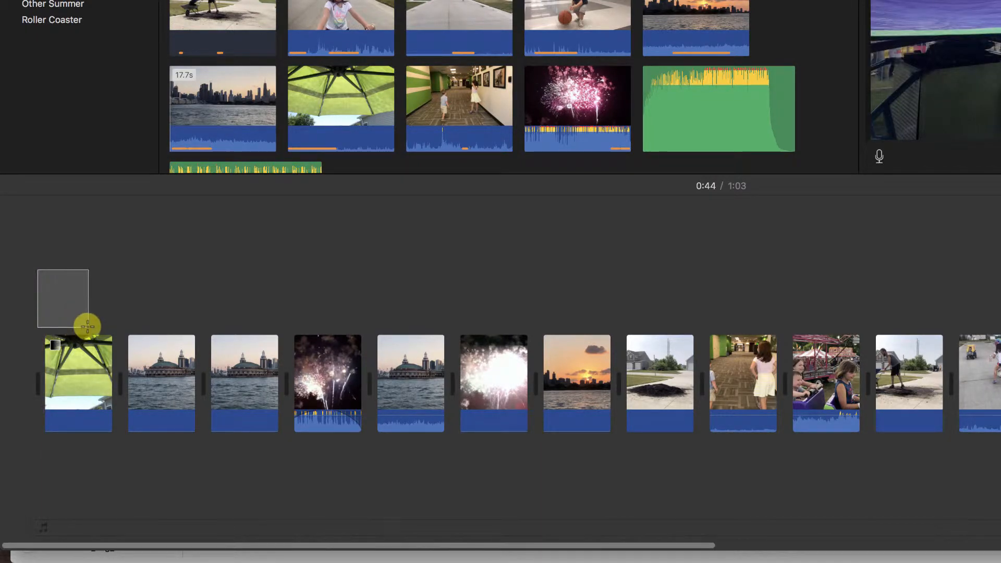
{"action": "left_click_drag", "start_coordinate": [87, 327], "coordinate": [963, 515]}
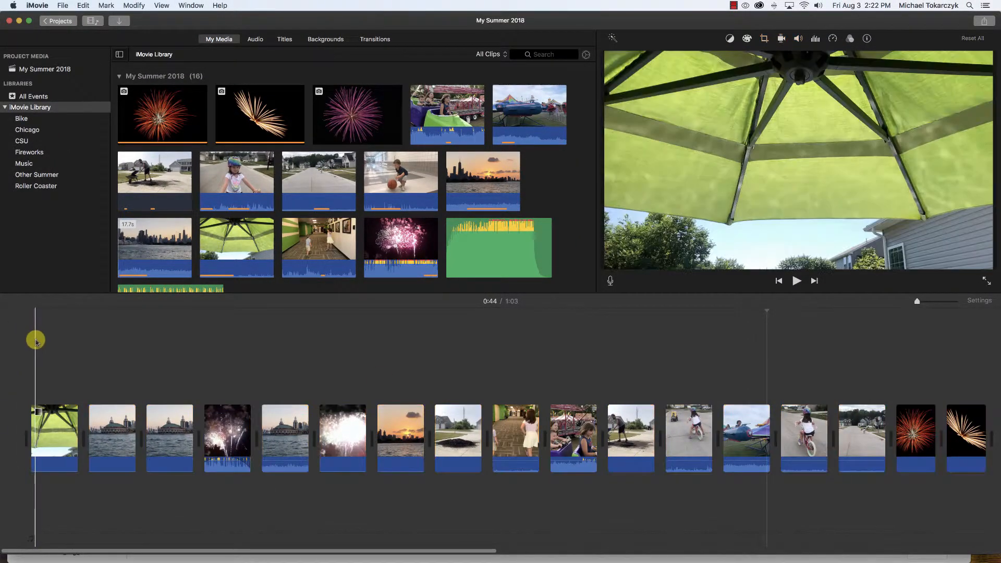
{"action": "left_click", "coordinate": [34, 340]}
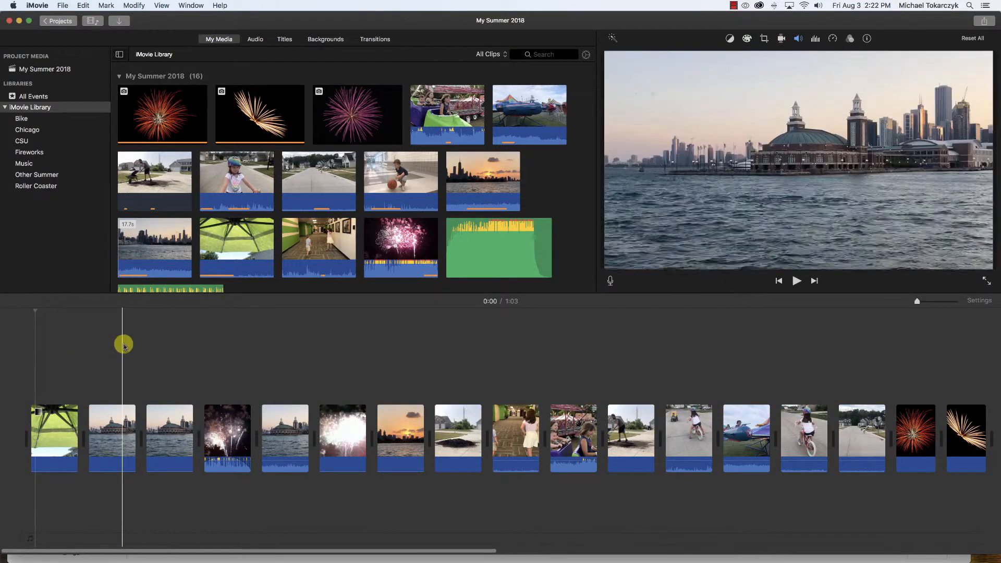
{"action": "left_click", "coordinate": [122, 345]}
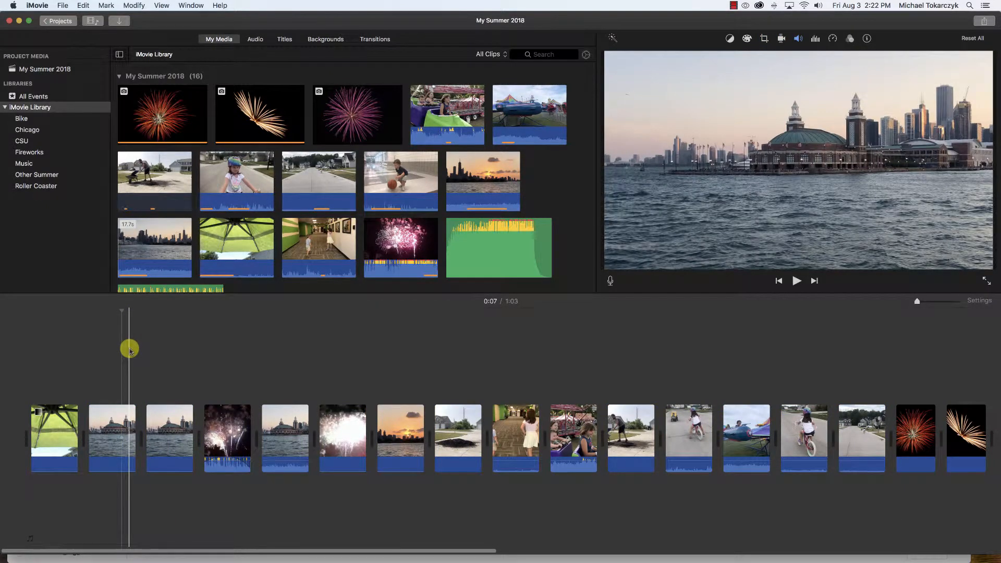
Select all timeline clips, set their volume to 0%, and check the muted audio along the timeline.
{"action": "key", "text": "super+a"}
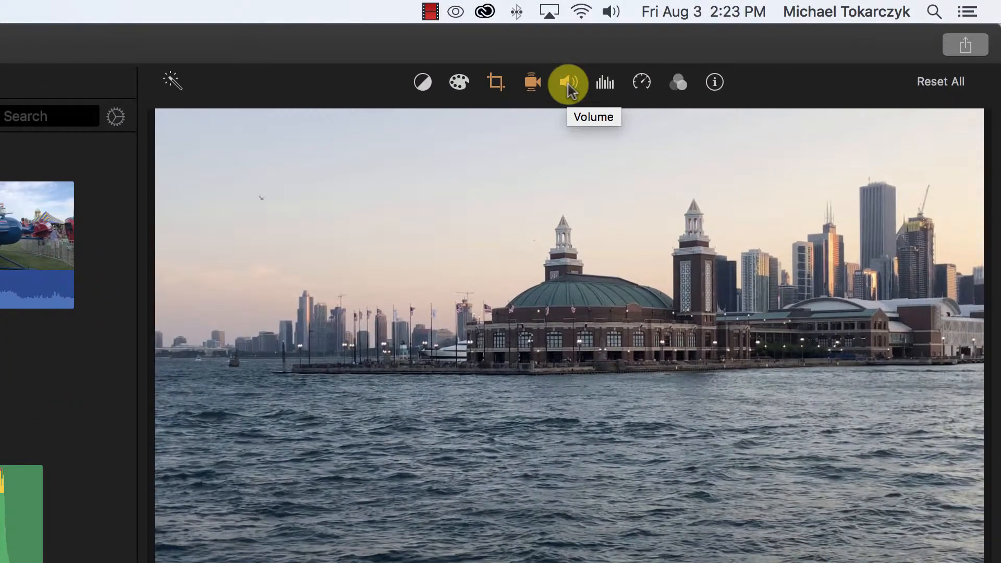
{"action": "left_click", "coordinate": [568, 83]}
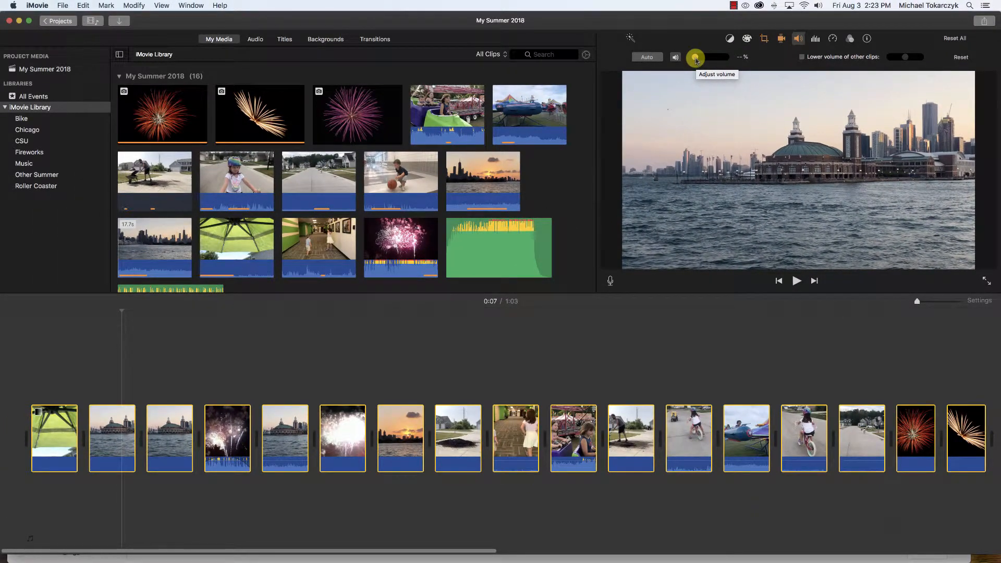
{"action": "mouse_move", "coordinate": [696, 61]}
{"action": "left_mouse_down"}
{"action": "mouse_move", "coordinate": [733, 62]}
{"action": "mouse_move", "coordinate": [688, 60]}
{"action": "left_mouse_up"}
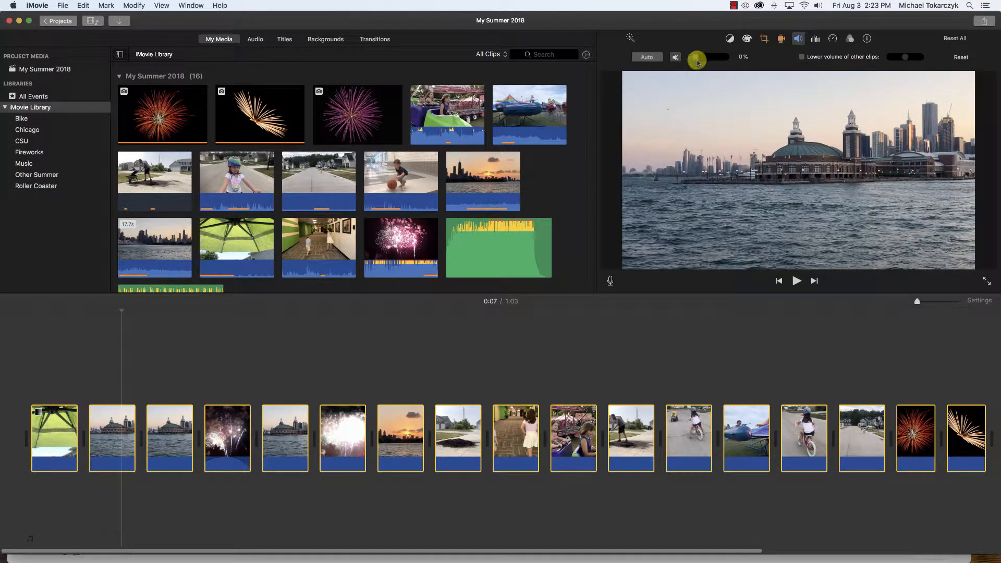
{"action": "left_click", "coordinate": [570, 370]}
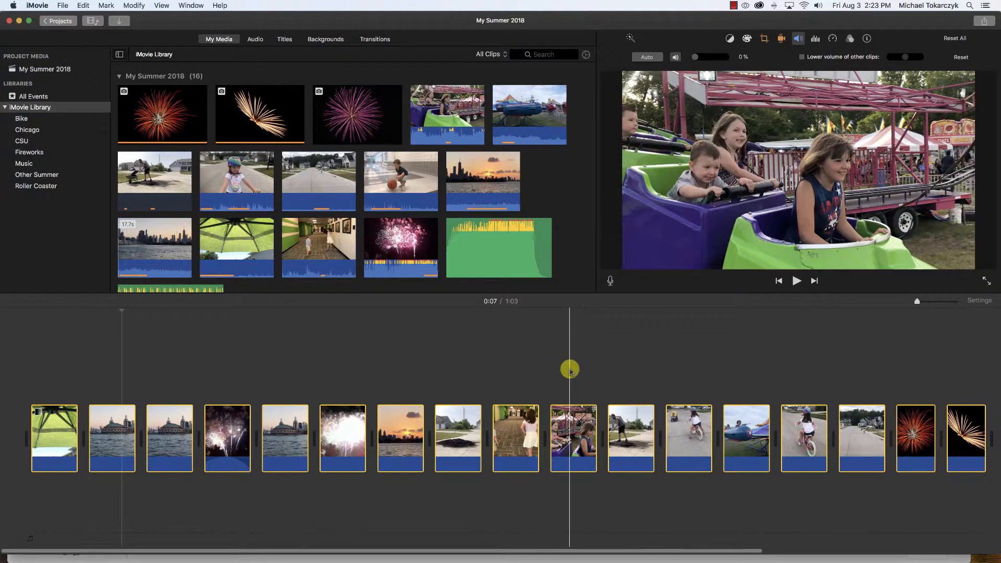
{"action": "scroll", "coordinate": [568, 371], "scroll_direction": "right", "scroll_amount": 2}
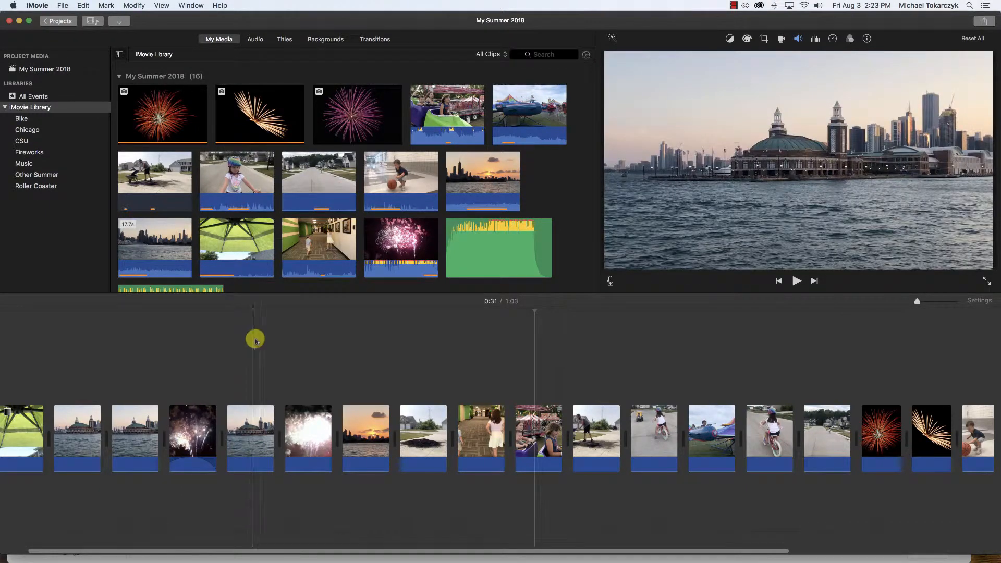
{"action": "scroll", "coordinate": [314, 340], "scroll_direction": "left", "scroll_amount": 3}
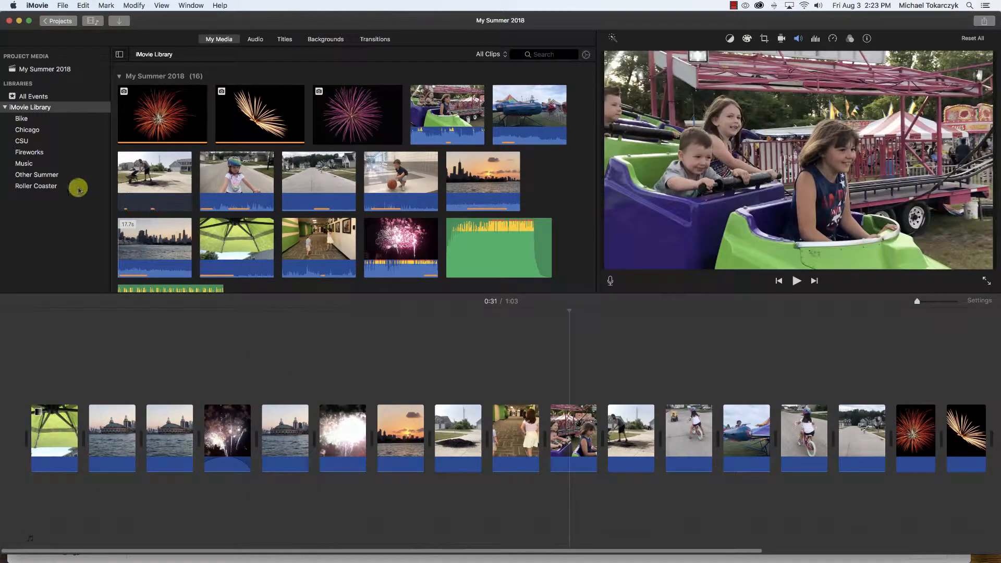
Add the jdl-091216-music-JDJ_Singing_Synth_94 track from the Music event as background music, and shift it to start under the second clip.
{"action": "left_click", "coordinate": [23, 164]}
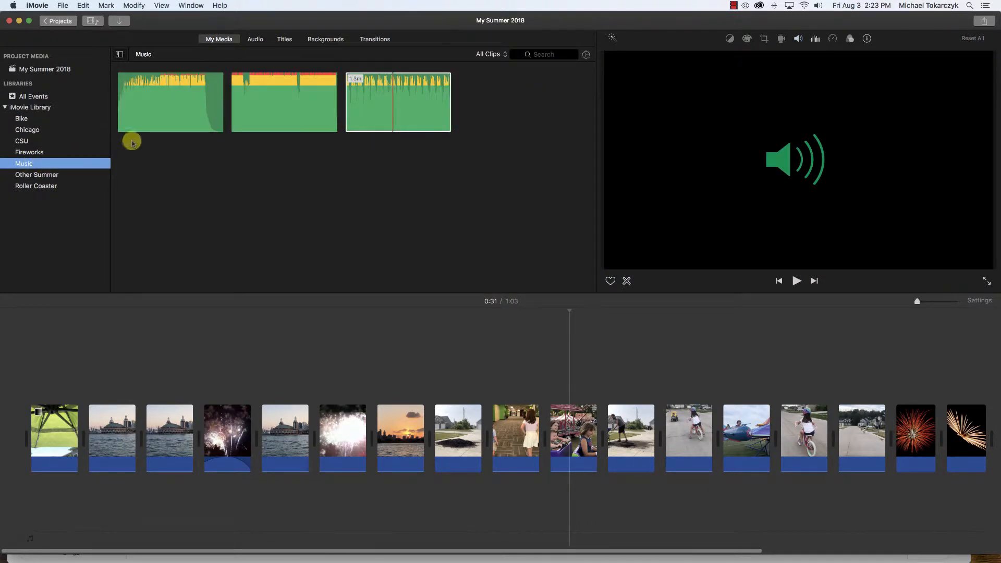
{"action": "left_click", "coordinate": [376, 100]}
{"action": "left_click", "coordinate": [28, 540]}
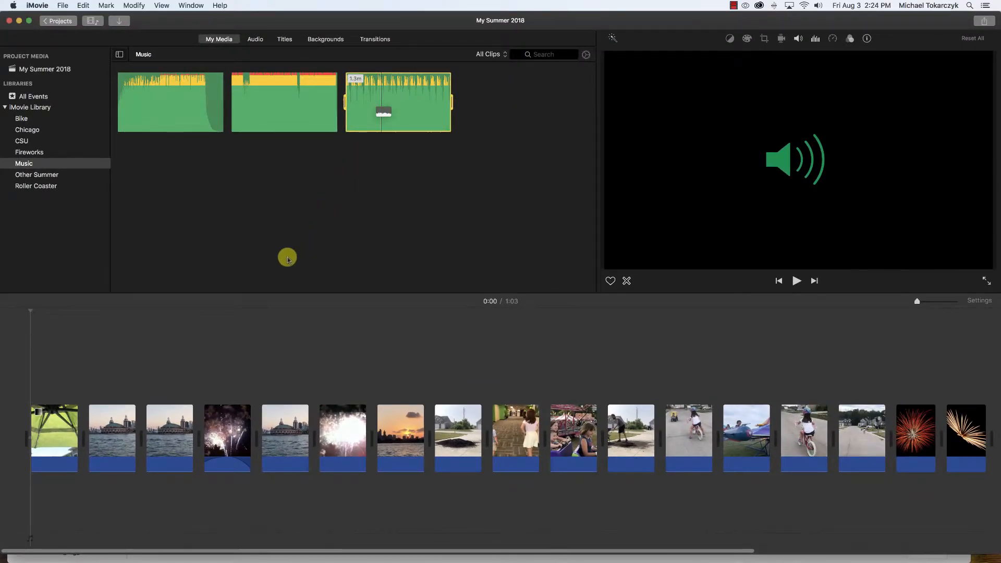
{"action": "left_click_drag", "start_coordinate": [287, 259], "coordinate": [23, 546]}
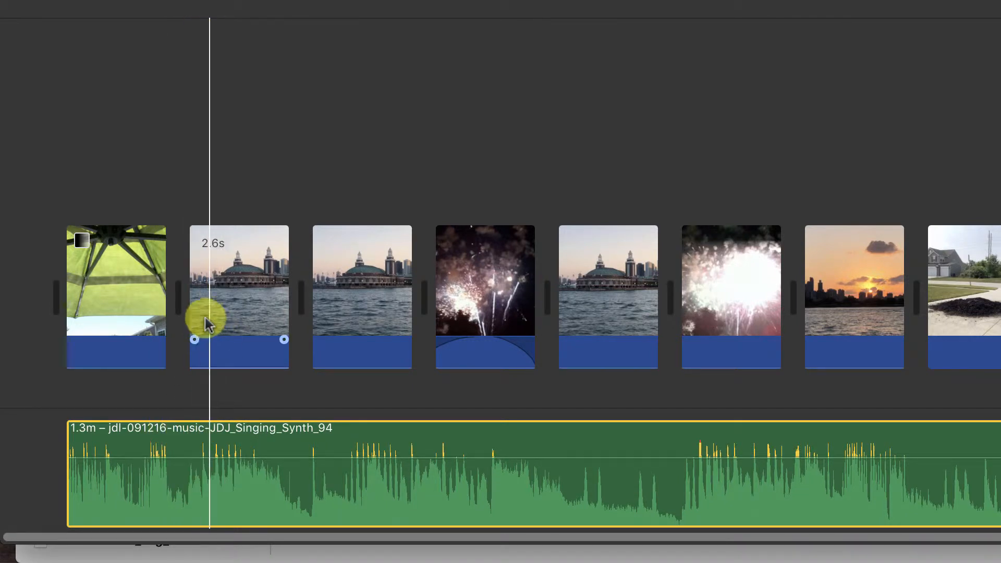
{"action": "left_click_drag", "start_coordinate": [211, 439], "coordinate": [327, 436]}
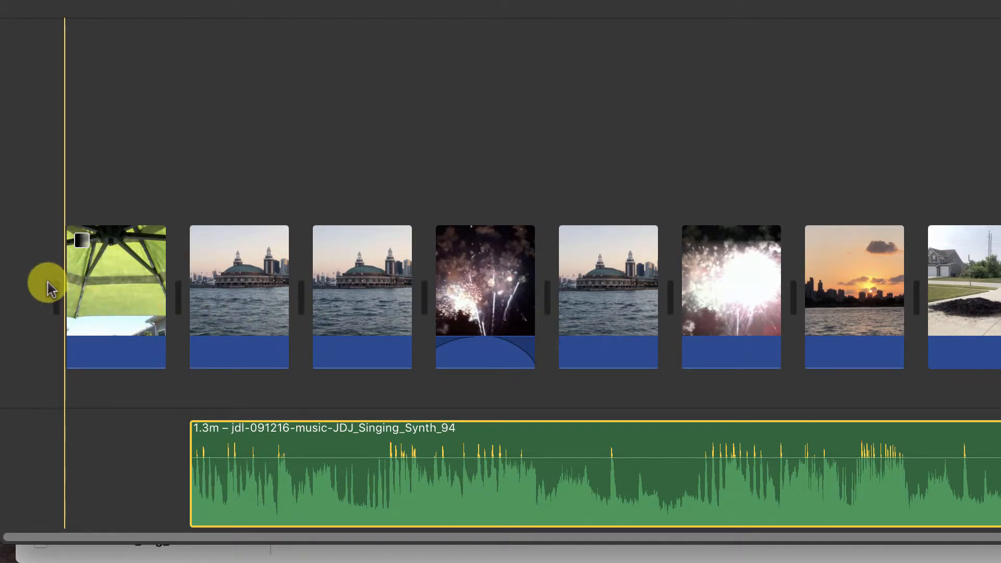
Play the opening, try the first clip's volume at 400%, and silence that clip again.
{"action": "key", "text": "space"}
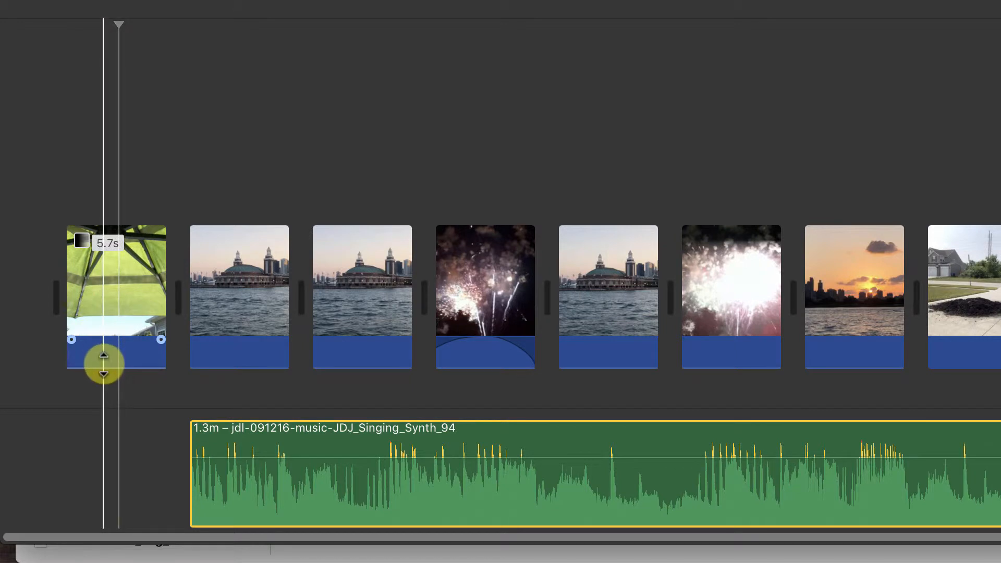
{"action": "left_click_drag", "start_coordinate": [104, 367], "coordinate": [128, 311]}
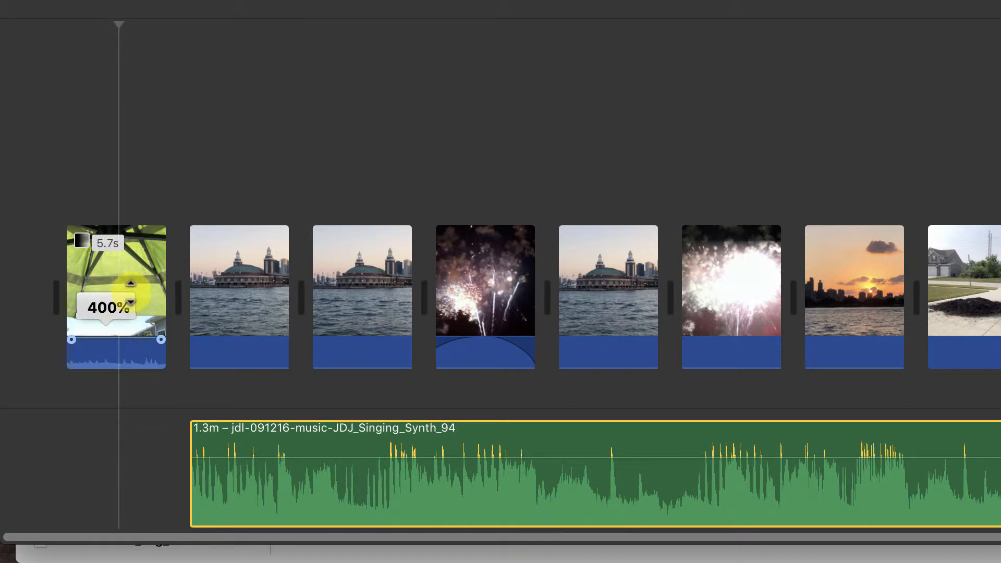
{"action": "key", "text": "space"}
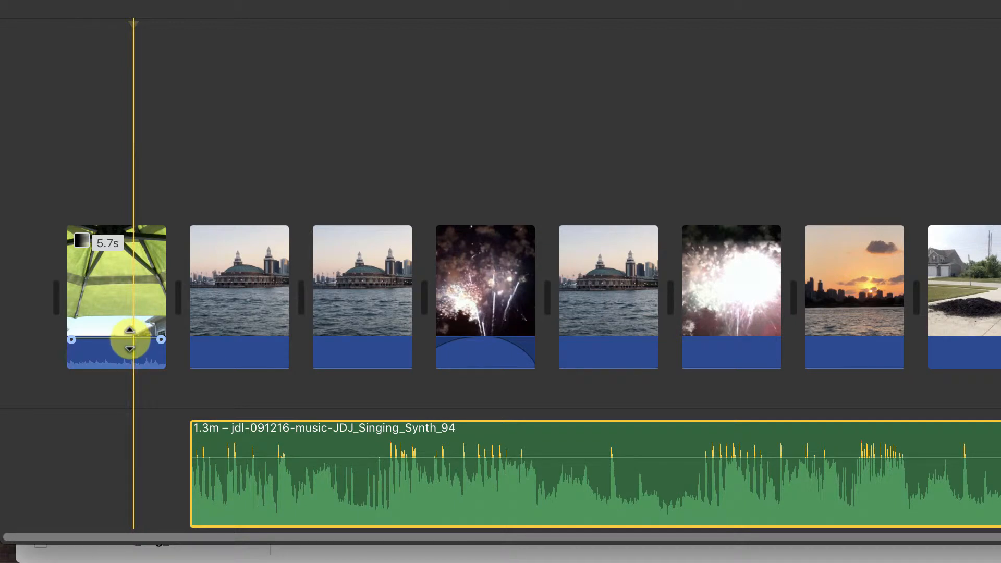
{"action": "left_click_drag", "start_coordinate": [124, 336], "coordinate": [125, 384]}
Raise the volume of the second timeline clip, above the start of the music track.
{"action": "left_click", "coordinate": [226, 352]}
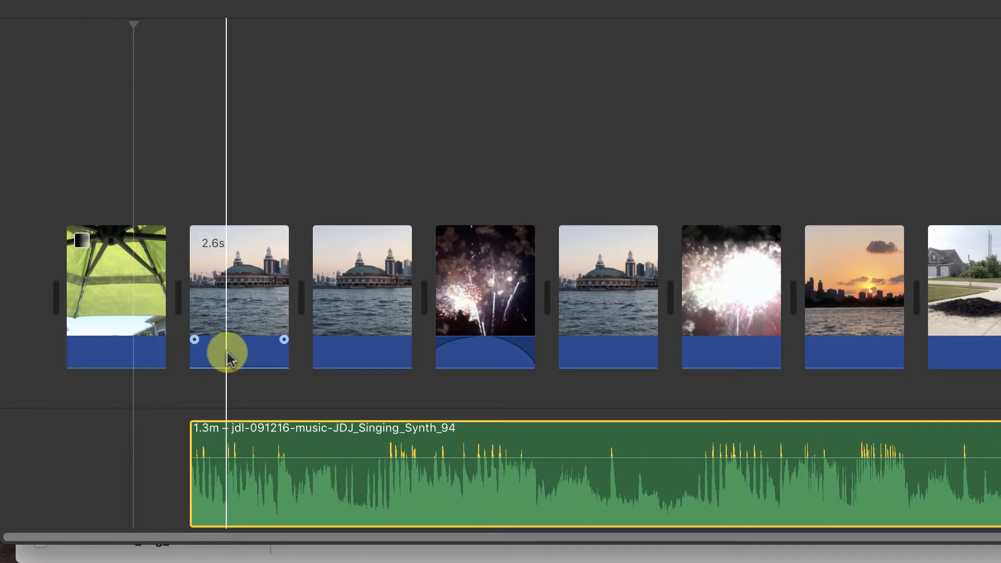
{"action": "left_click_drag", "start_coordinate": [237, 361], "coordinate": [251, 328]}
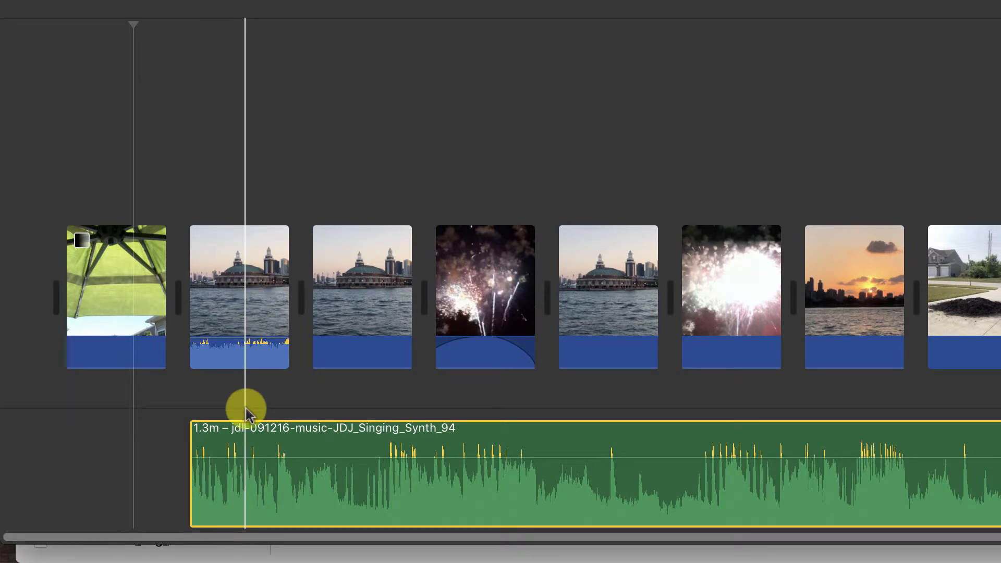
Detach the second clip's audio, and extend it to 6.3 s so it starts under the beginning of the first clip.
{"action": "right_click", "coordinate": [244, 288]}
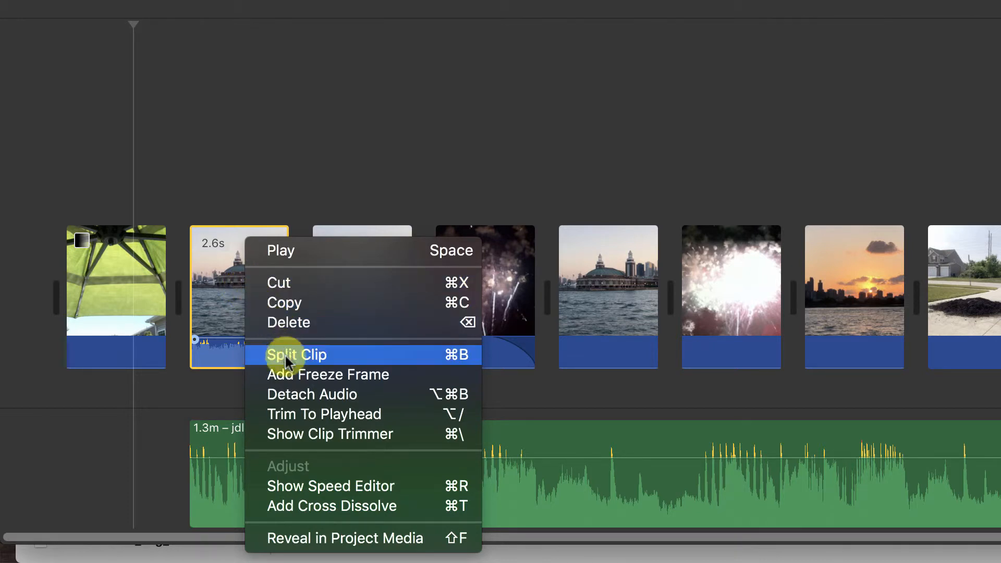
{"action": "left_click", "coordinate": [291, 395]}
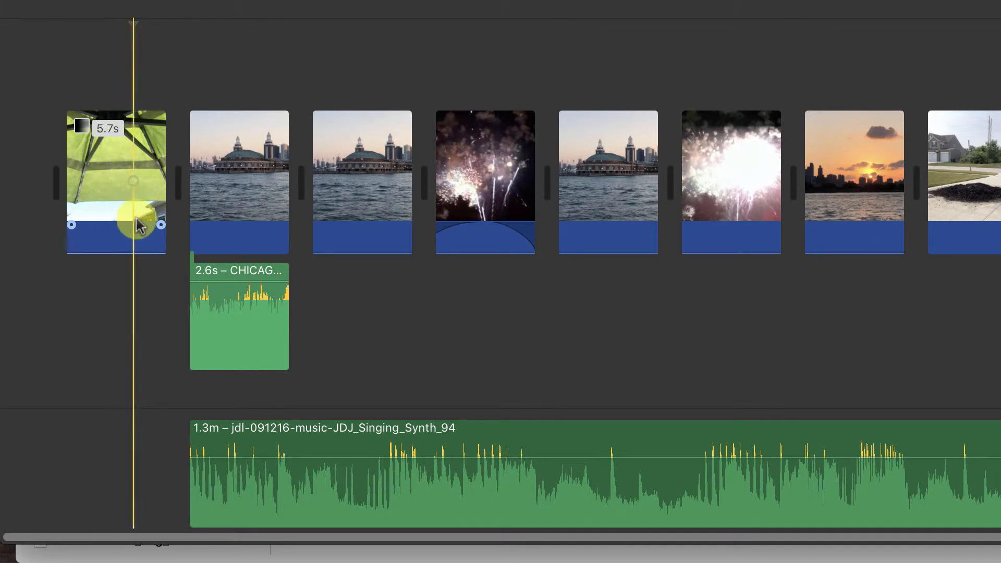
{"action": "left_click_drag", "start_coordinate": [244, 280], "coordinate": [210, 298]}
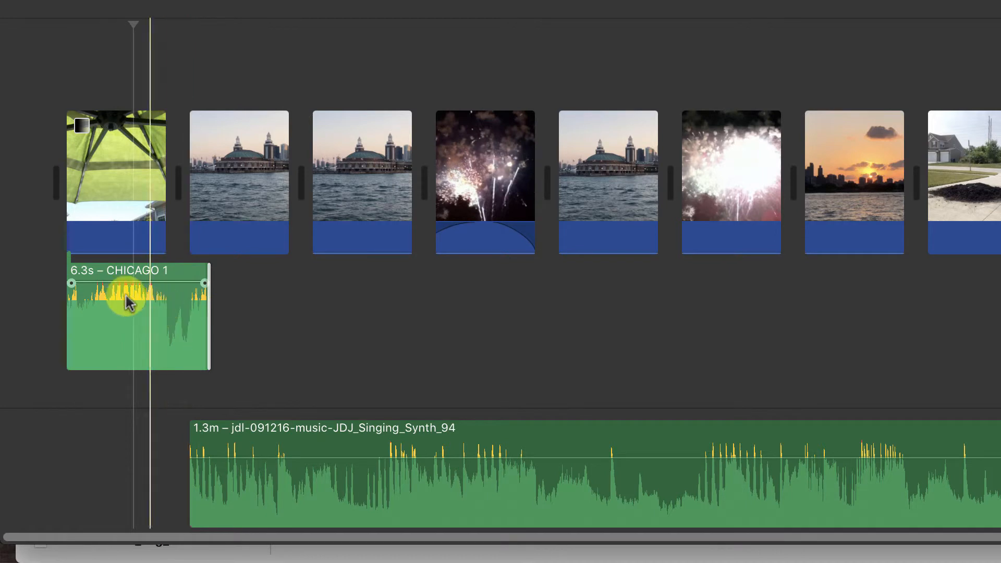
Add a fade-in and a fade-out to the detached CHICAGO 1 audio under the opening clips.
{"action": "left_click_drag", "start_coordinate": [71, 283], "coordinate": [89, 283]}
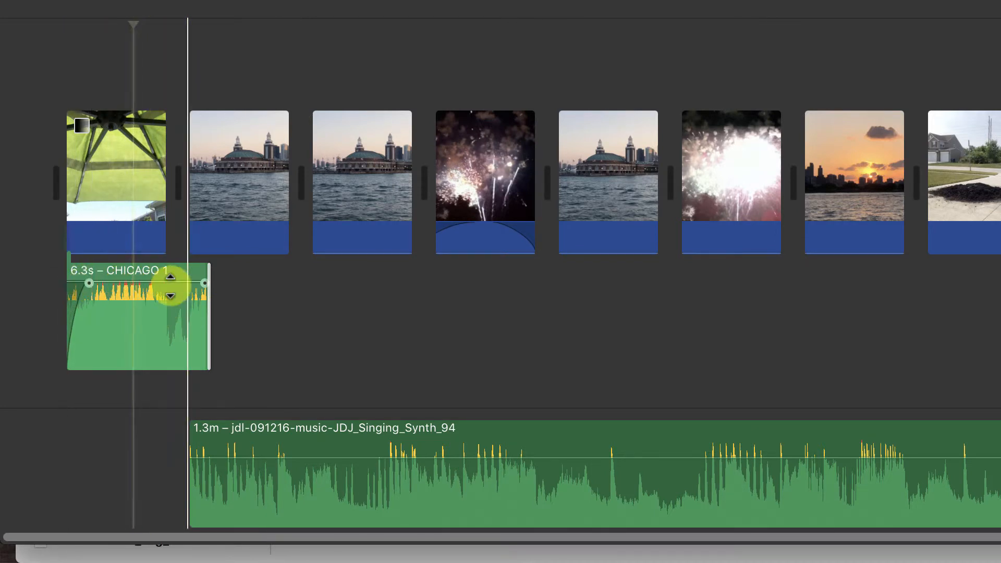
{"action": "left_click_drag", "start_coordinate": [205, 285], "coordinate": [188, 284]}
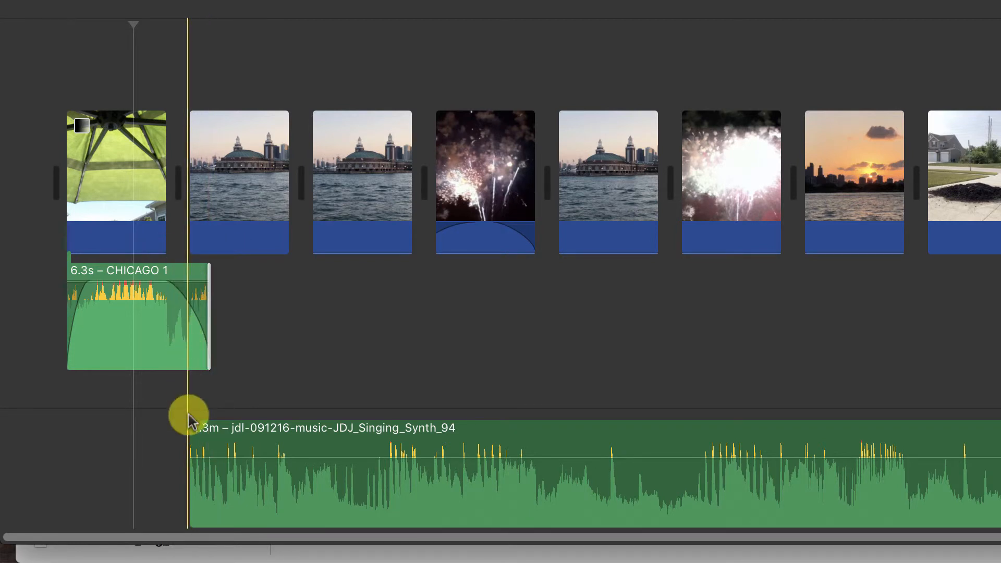
Fade the background music in at its start and out at its end, and play the opening to check the mix.
{"action": "left_click_drag", "start_coordinate": [194, 441], "coordinate": [225, 441]}
{"action": "scroll", "coordinate": [996, 308], "scroll_direction": "right", "scroll_amount": 10}
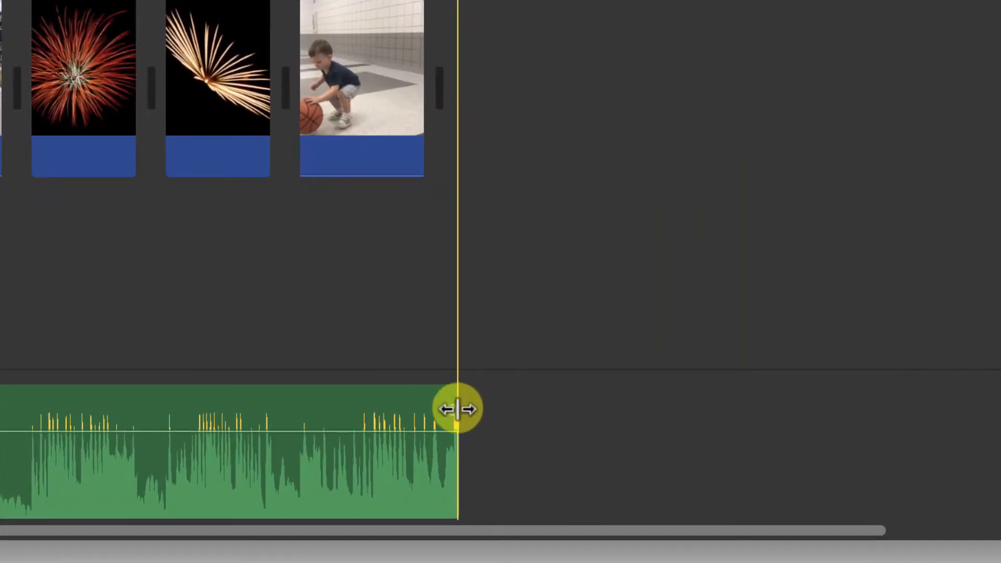
{"action": "left_click_drag", "start_coordinate": [456, 409], "coordinate": [387, 411]}
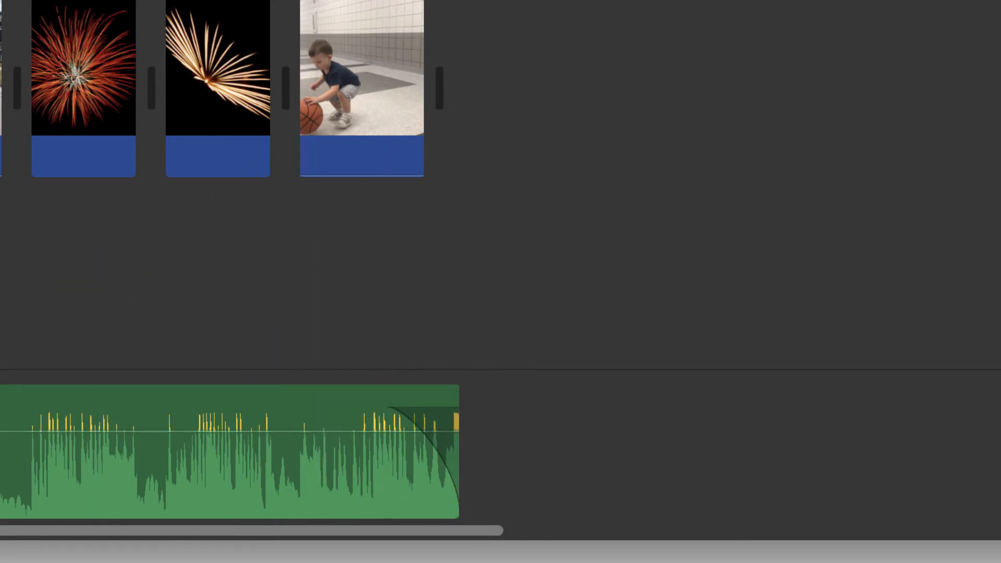
{"action": "scroll", "coordinate": [501, 267], "scroll_direction": "left", "scroll_amount": 10}
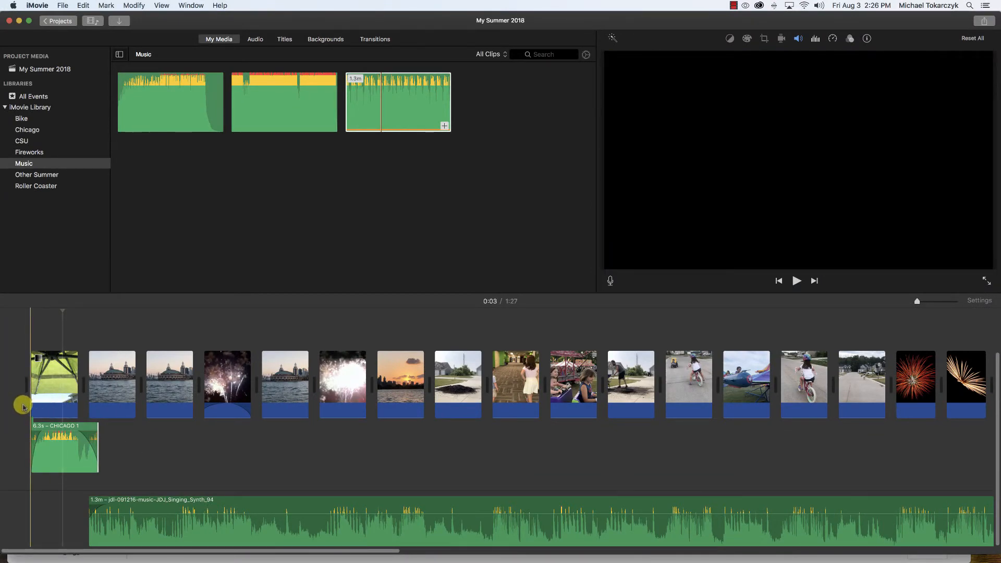
{"action": "key", "text": "XF86AudioRaiseVolume"}
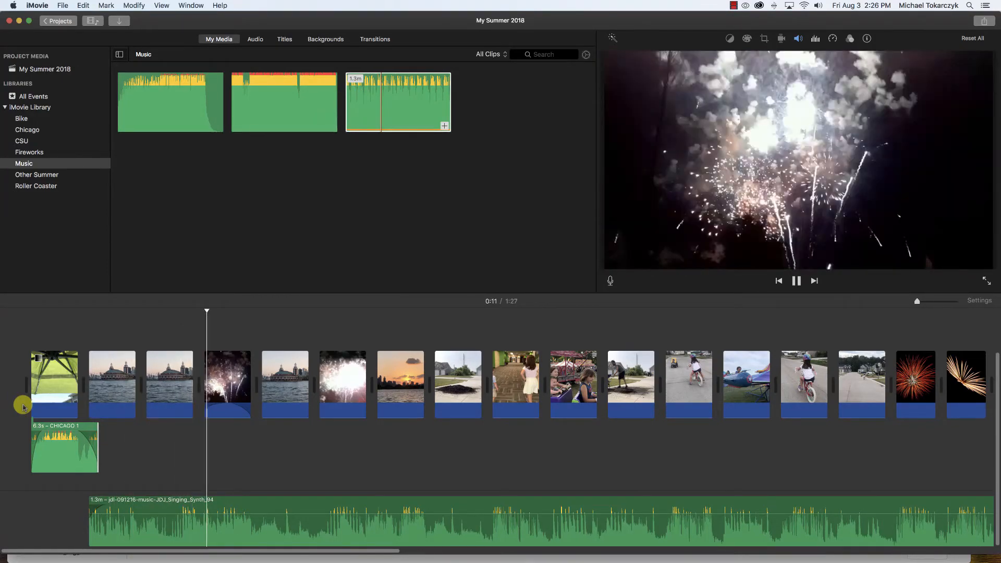
{"action": "key", "text": "space"}
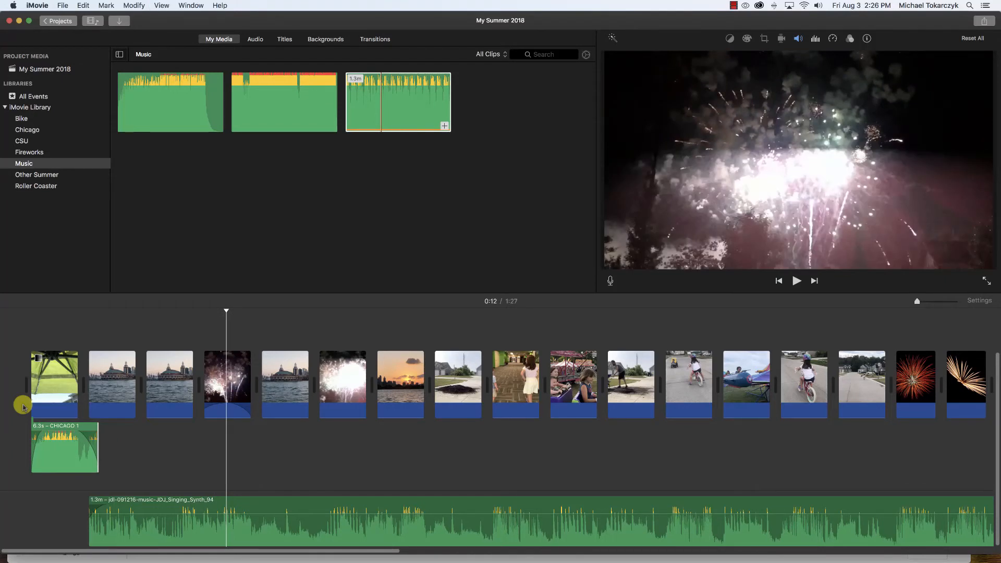